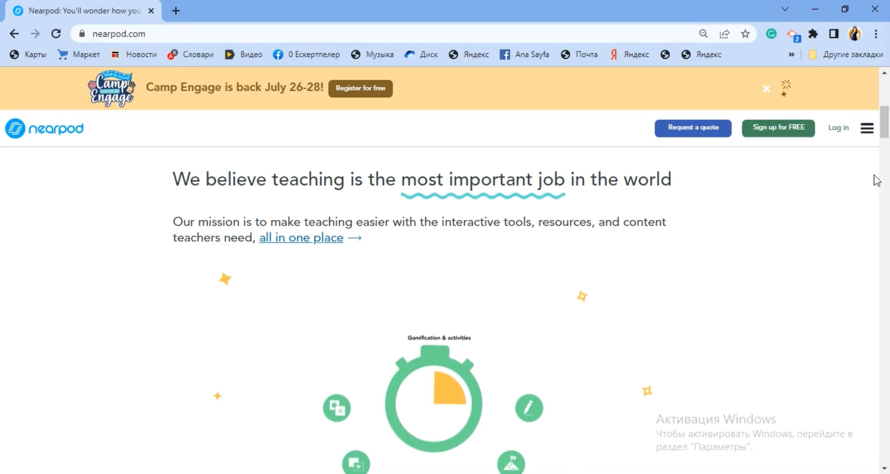
- Look through the Nearpod home page, from the welcome banner to the activities overview and the introductory video section
drag(889, 131, 888, 141)
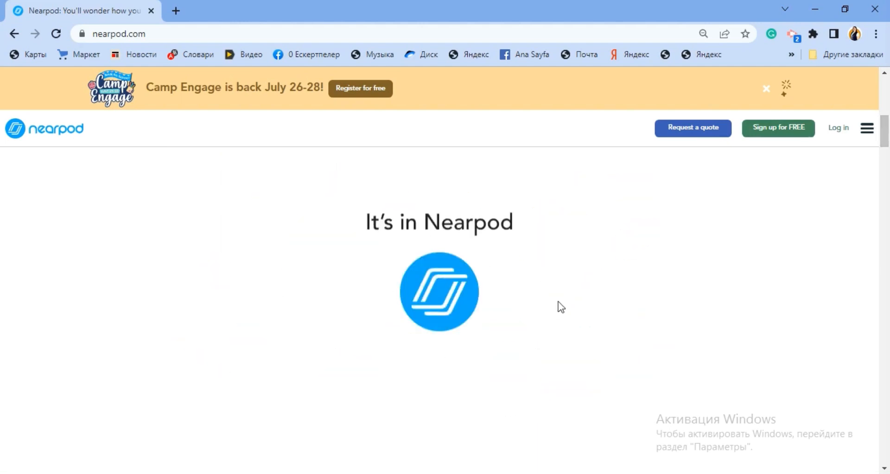
drag(888, 134, 889, 171)
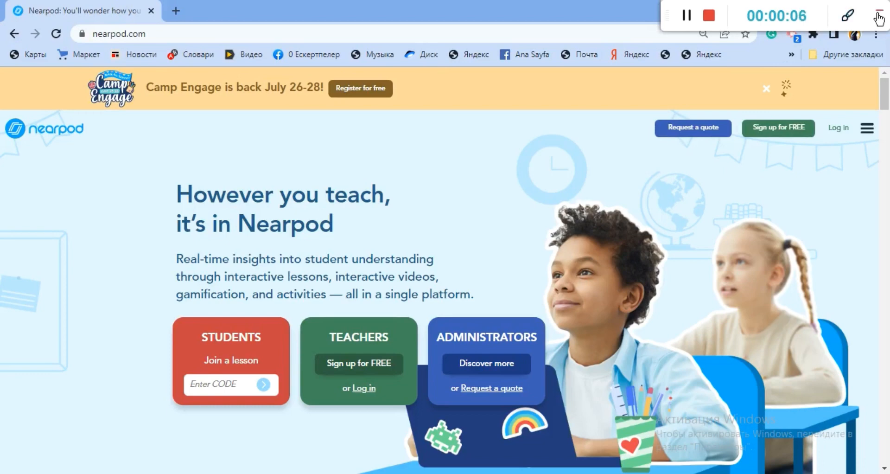
click(879, 18)
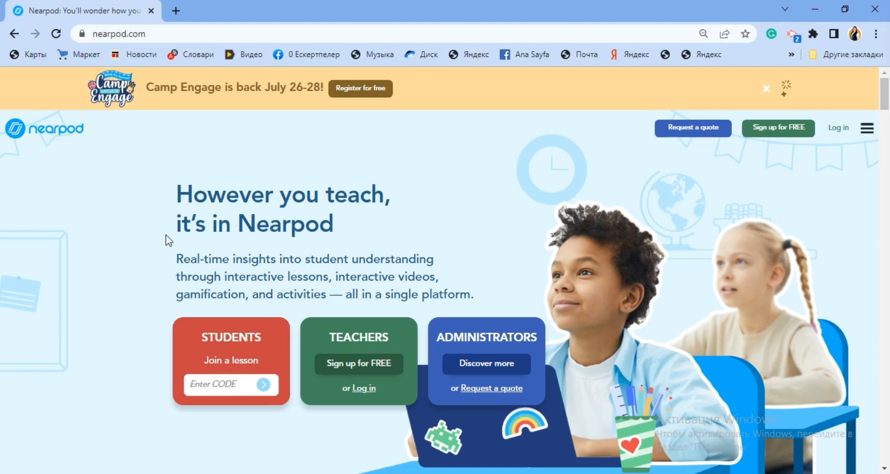
scroll(507, 246, down, 6)
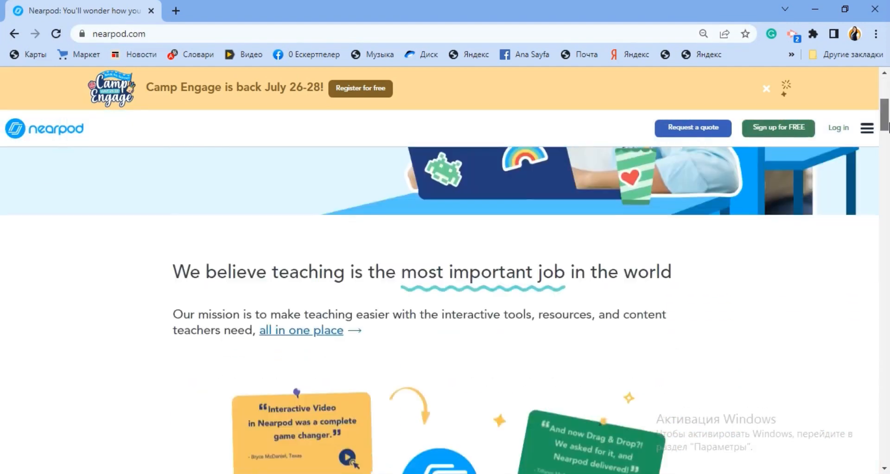
scroll(556, 389, down, 5)
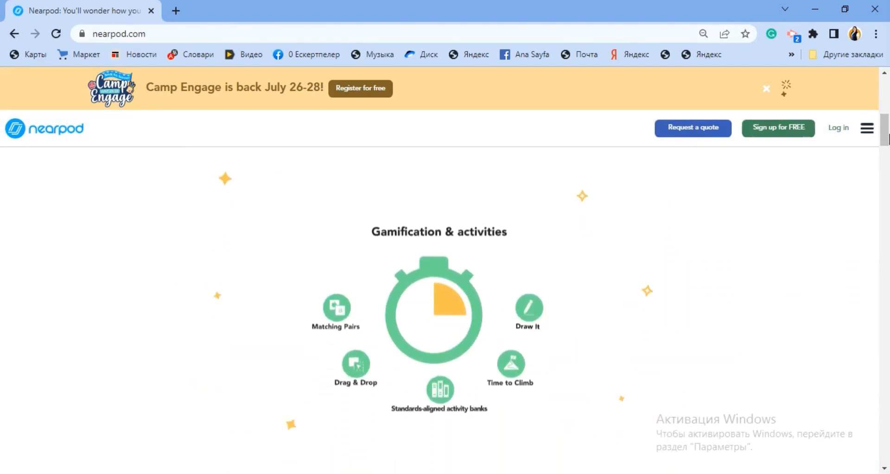
scroll(556, 389, down, 5)
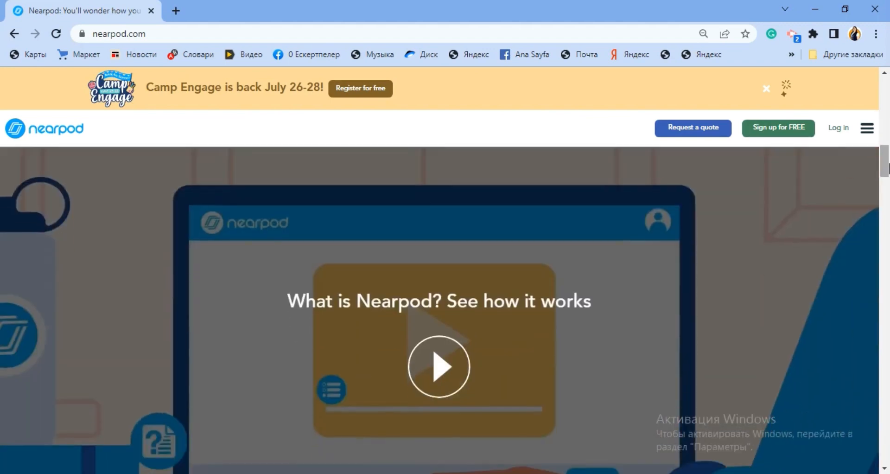
- Reload the home page and open the free sign-up form for the Teacher role
key(F5)
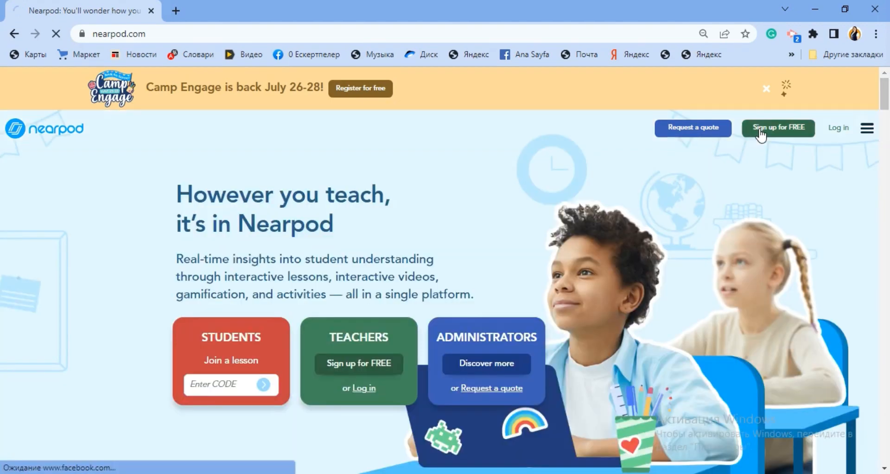
click(761, 133)
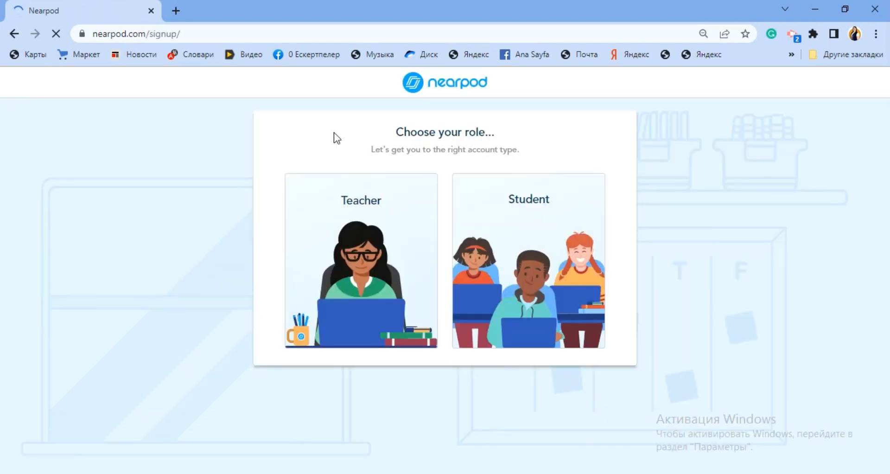
click(345, 206)
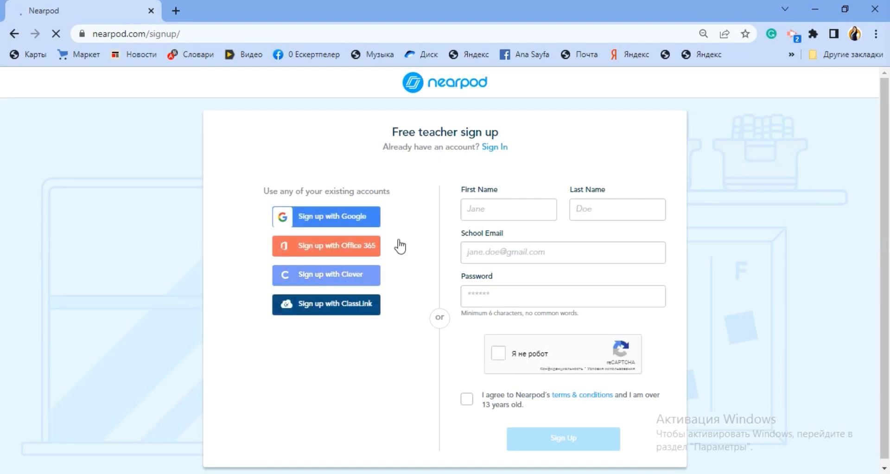
- Fill in the sign-up form with the teacher's first name, last name, school email and account password
click(493, 203)
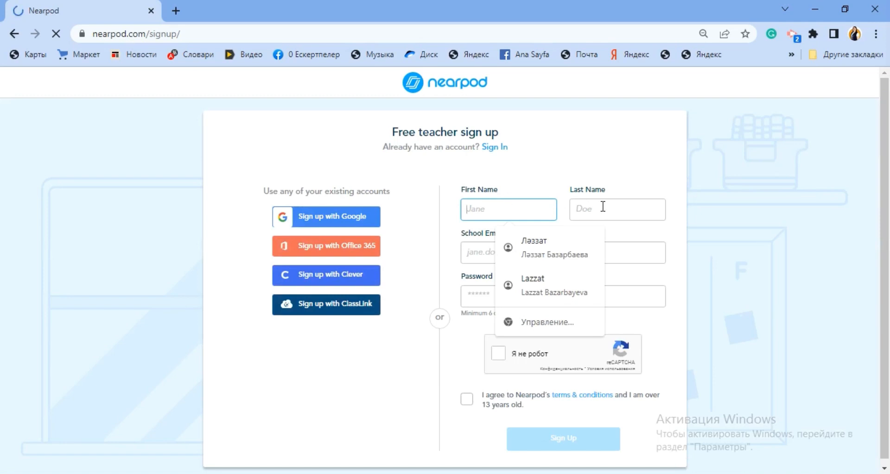
click(572, 283)
click(520, 252)
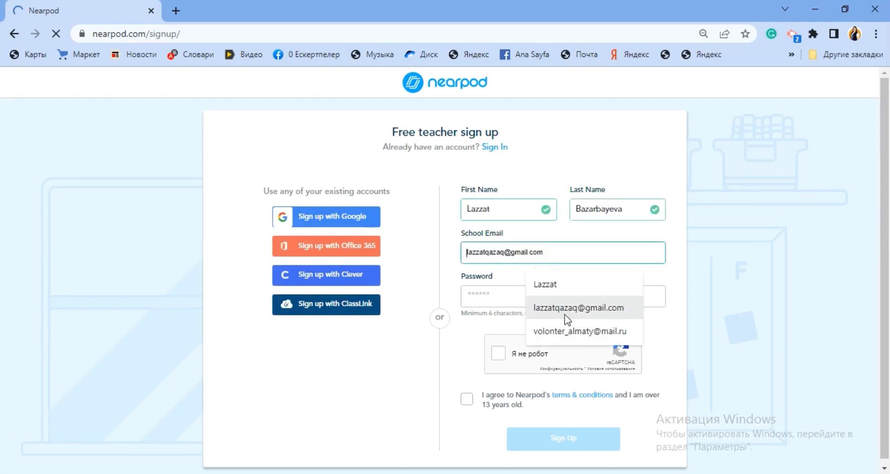
click(566, 310)
click(569, 296)
click(578, 327)
- Complete the reCAPTCHA check, agree to the terms and conditions, and submit the teacher sign-up
click(499, 351)
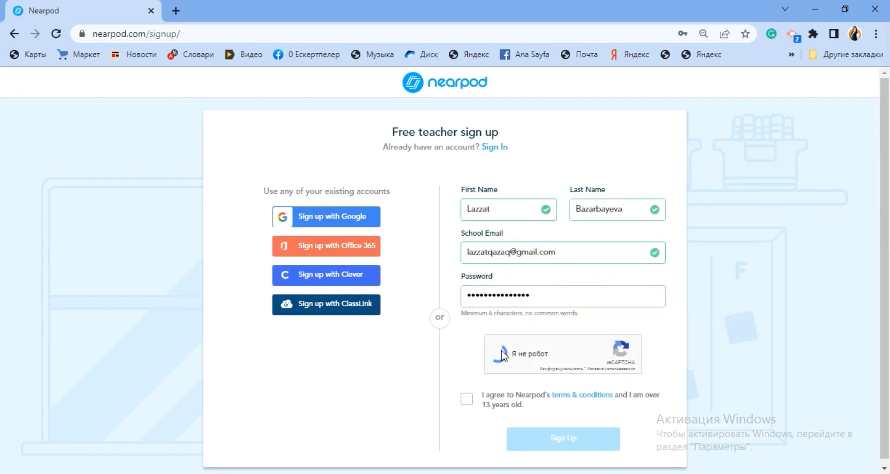
click(467, 400)
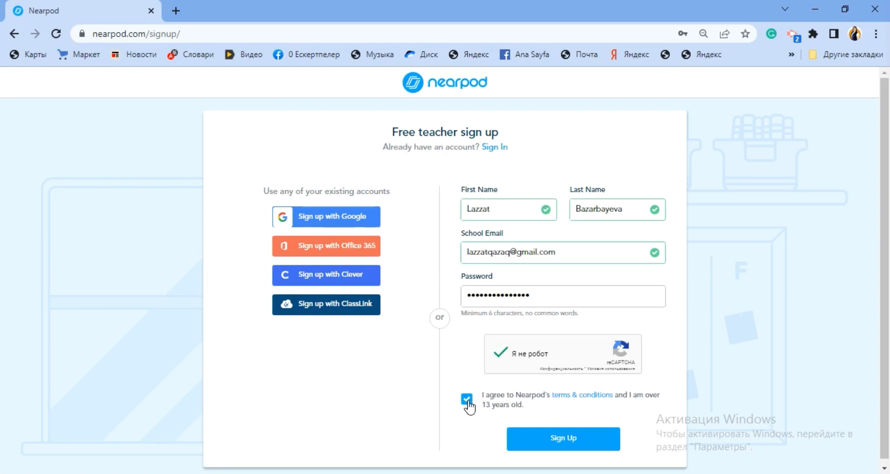
click(538, 438)
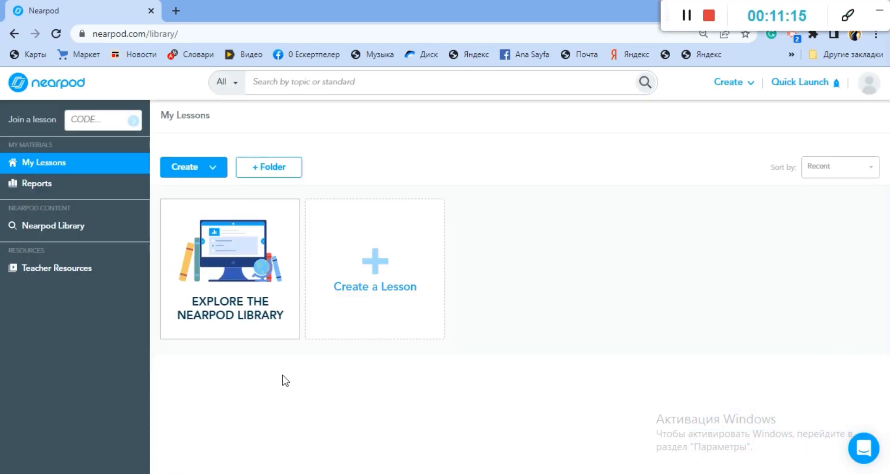
- Create a new lesson and add a Memory Test activity to it
click(390, 276)
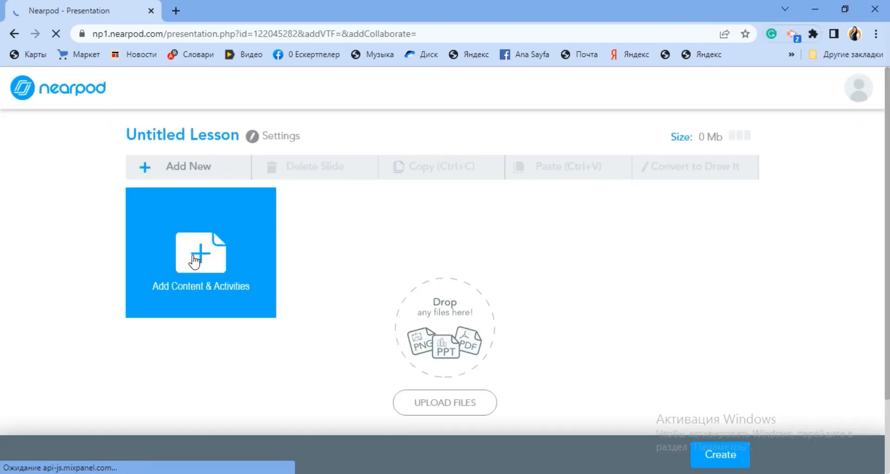
click(194, 261)
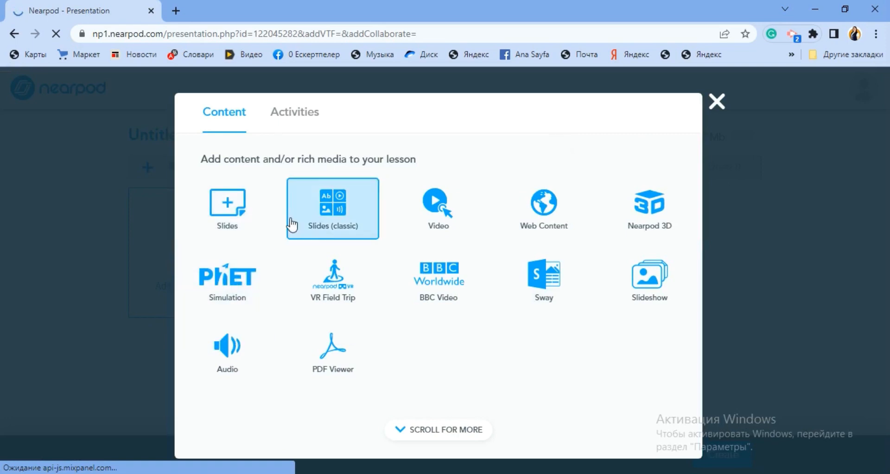
click(296, 119)
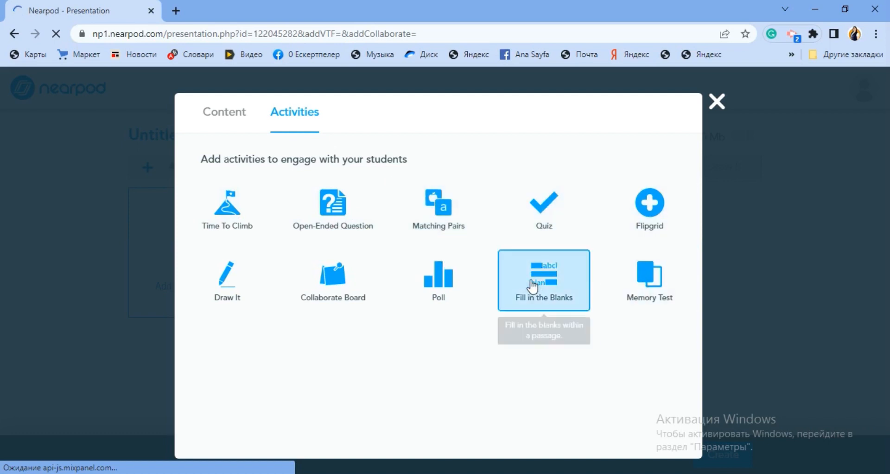
click(657, 284)
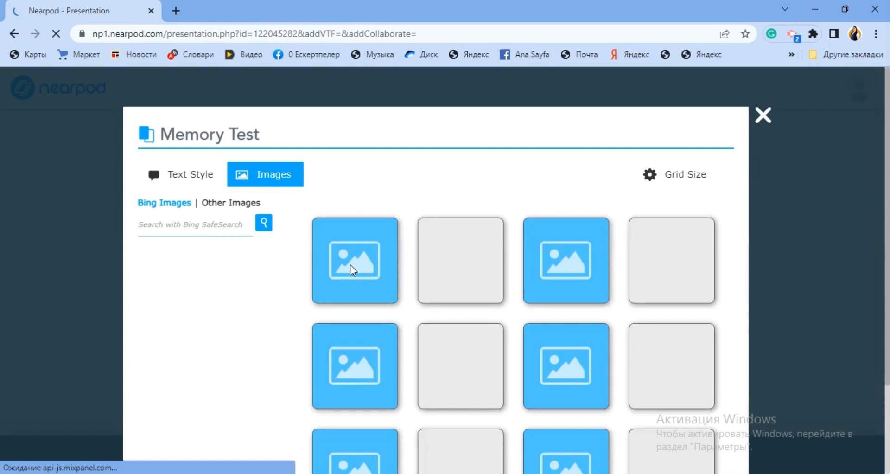
- Fill the first card pair of the Memory Test with the text "Car" in the light orange text style
scroll(586, 183, down, 1)
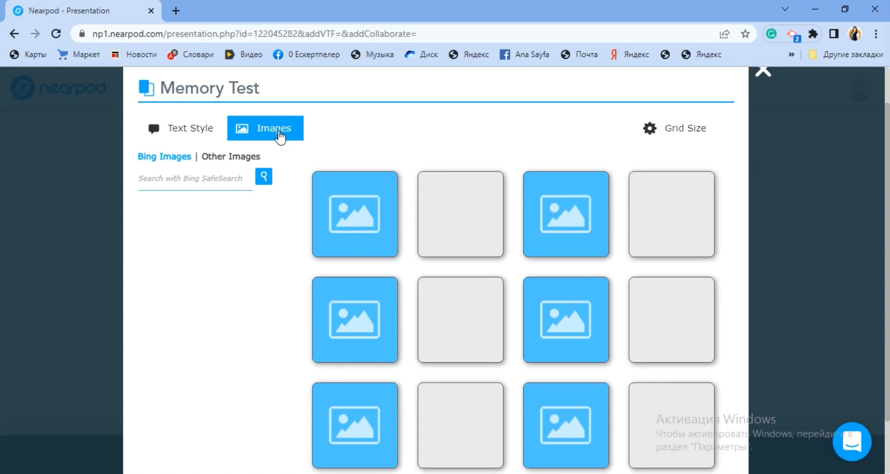
click(192, 130)
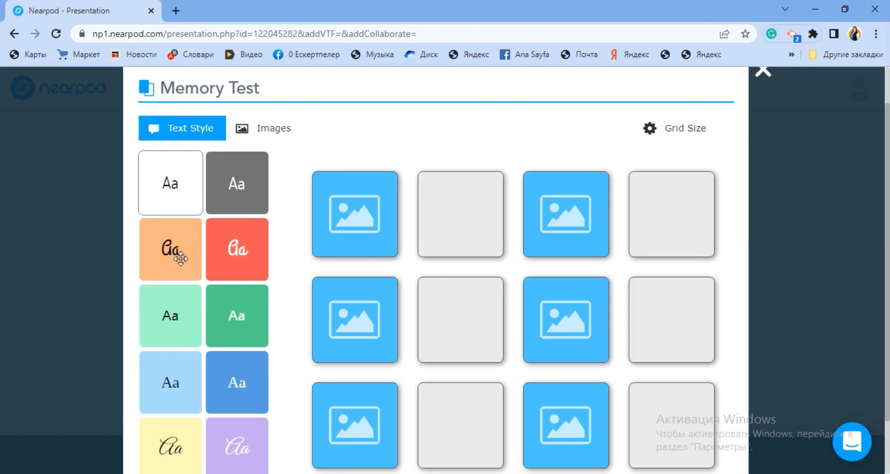
click(174, 253)
- Search Bing Images for "car" and place the orange-red car picture on the first card pair
click(292, 134)
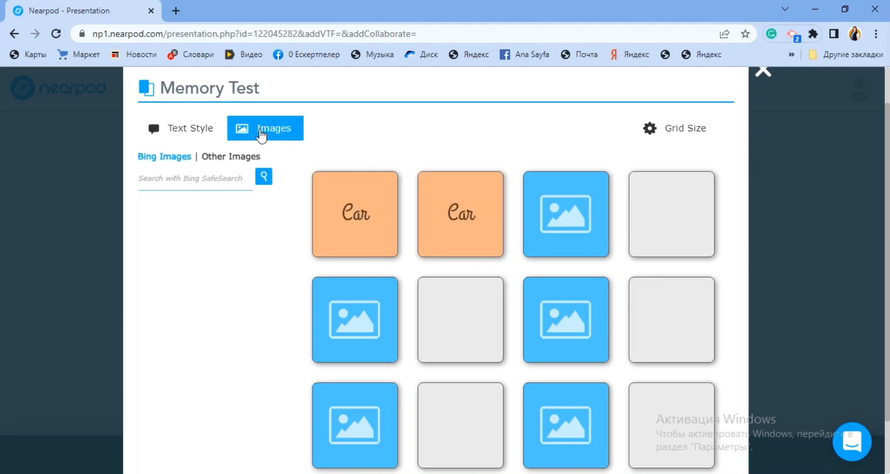
click(210, 176)
text(car)
click(172, 235)
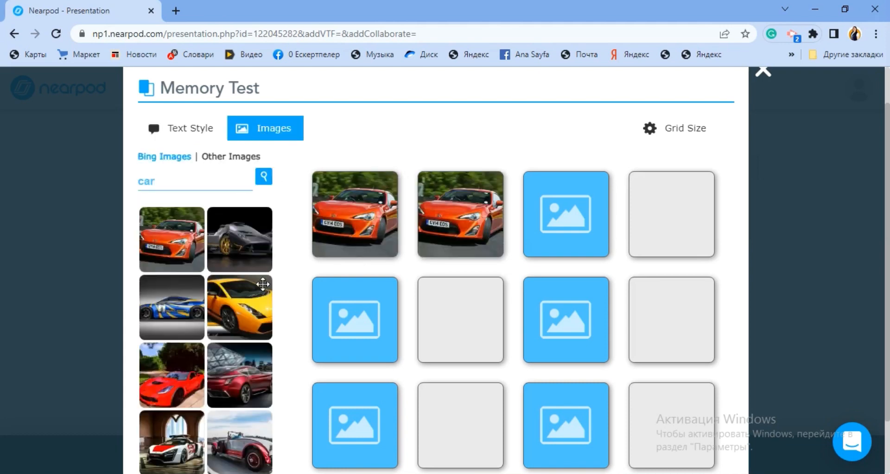
- Search the images for "lorry" and place the yellow lorry picture on the second card pair
click(192, 179)
key(BackSpace)
key(BackSpace)
key(BackSpace)
text(lorry)
drag(240, 243, 603, 215)
- Search the images for "bus" and place the white Pink Bus picture on the third card pair
click(195, 175)
key(BackSpace)
key(BackSpace)
key(BackSpace)
key(BackSpace)
key(BackSpace)
text(bus)
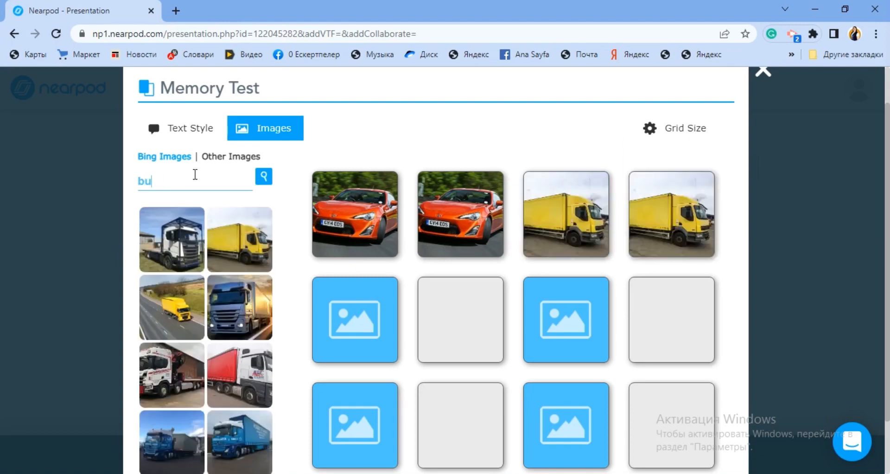
key(Return)
drag(172, 312, 365, 321)
- Search the images for "plane" and place the red and white airliner picture on the fourth card pair
click(207, 182)
key(BackSpace)
key(BackSpace)
key(BackSpace)
text(plane)
key(Return)
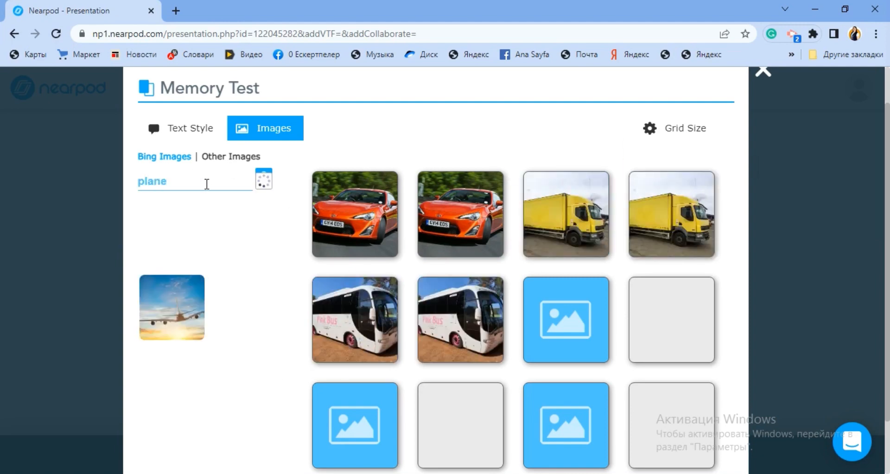
drag(240, 240, 565, 320)
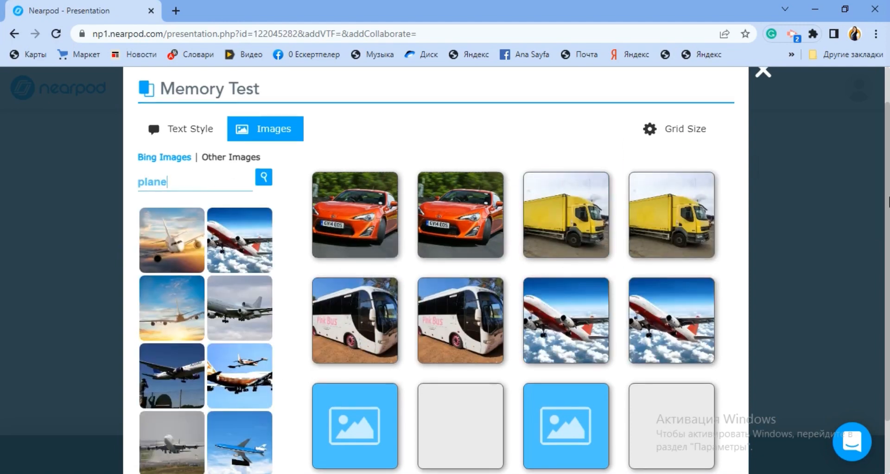
- Fill the last two card pairs with pictures found by searching for "tractor" and "train"
scroll(436, 279, down, 1)
scroll(817, 185, down, 1)
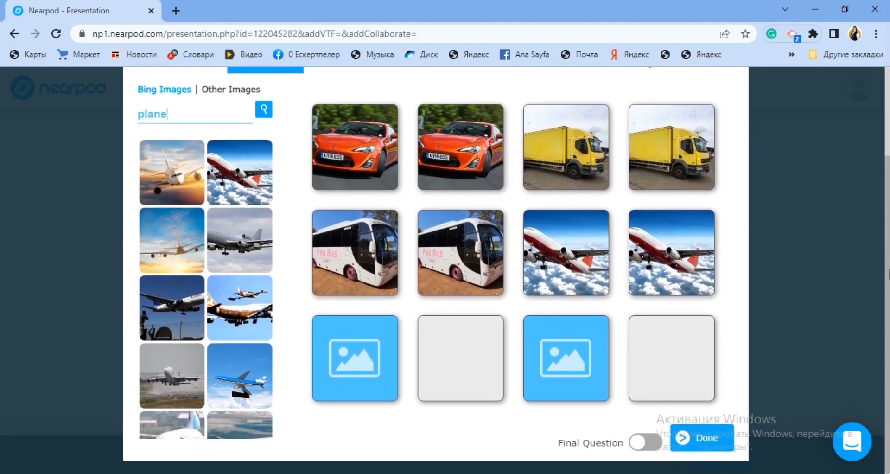
scroll(817, 185, up, 2)
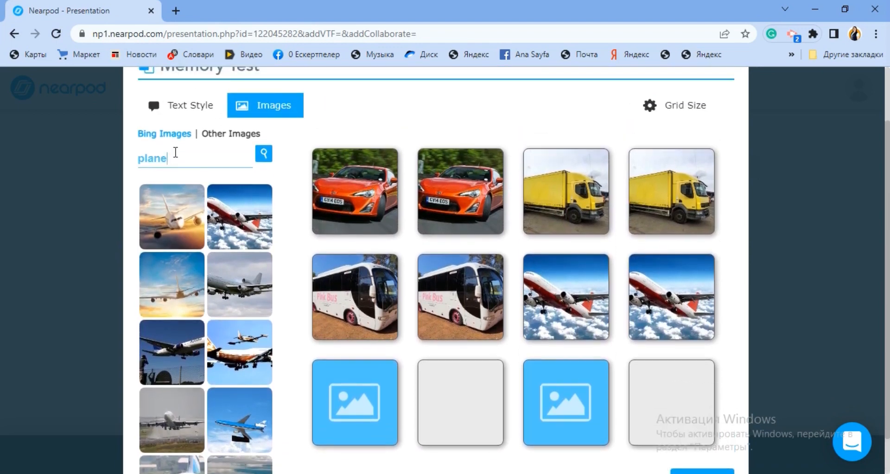
double_click(176, 152)
key(BackSpace)
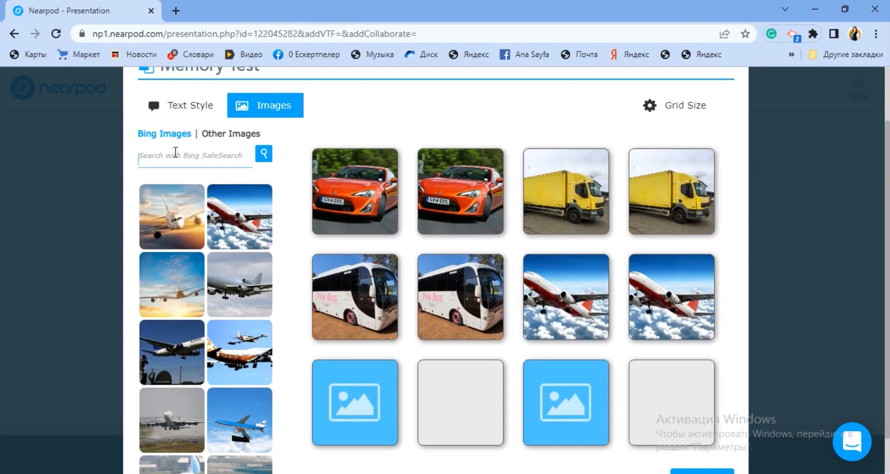
text(tractor)
- Finish the Memory Test and create the lesson, dismissing the first-lesson congratulation
click(705, 442)
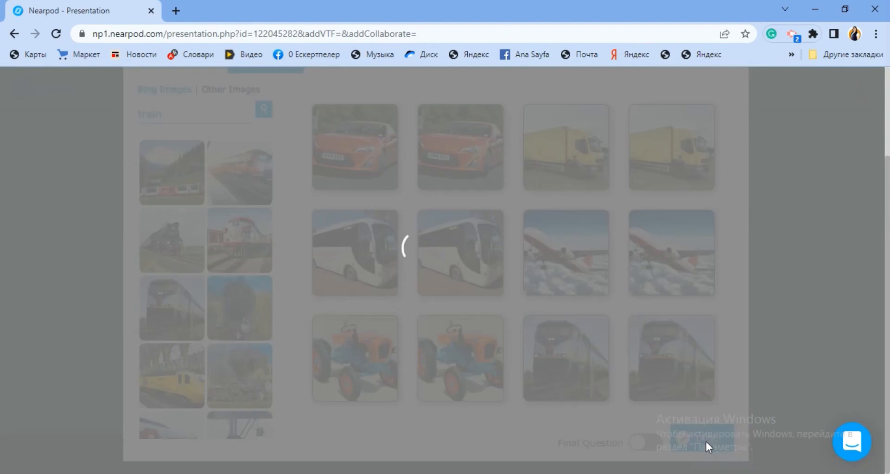
click(694, 454)
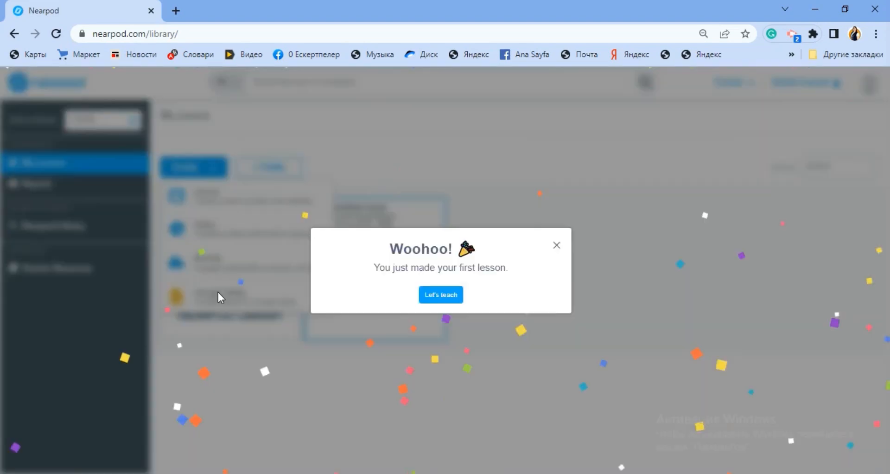
click(221, 297)
mouse_move(210, 171)
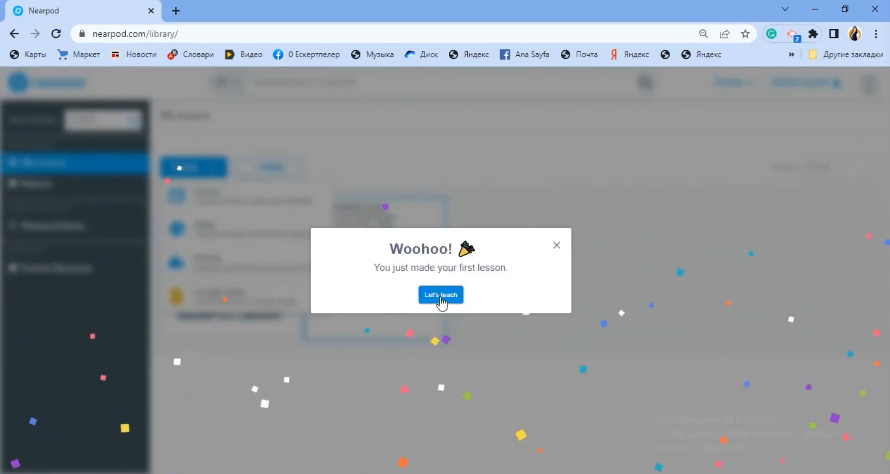
click(557, 246)
- Create a Time to Climb quick start activity and browse the ready-made activities in its library
mouse_move(203, 168)
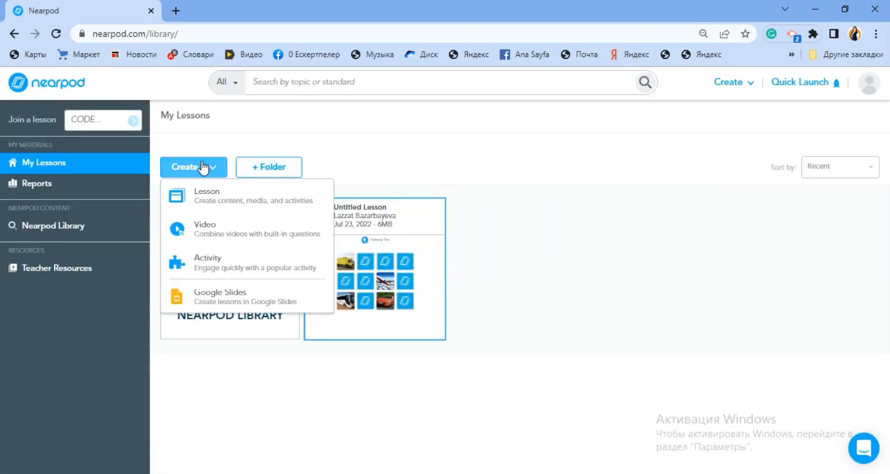
click(198, 260)
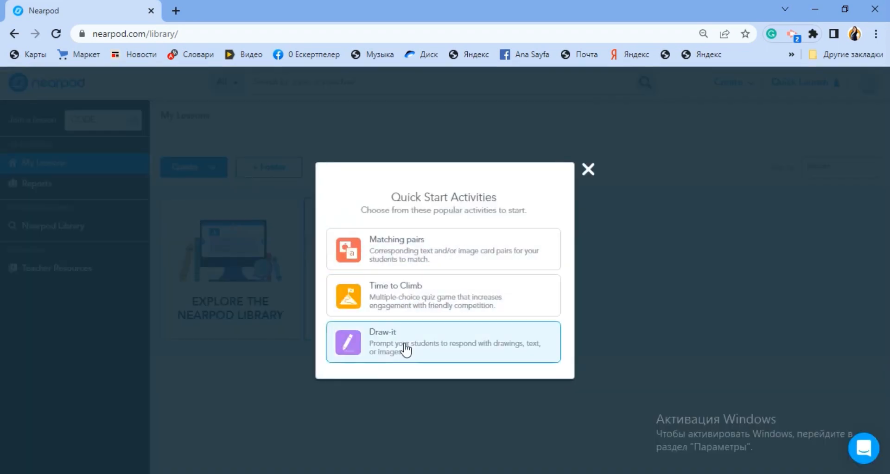
click(419, 298)
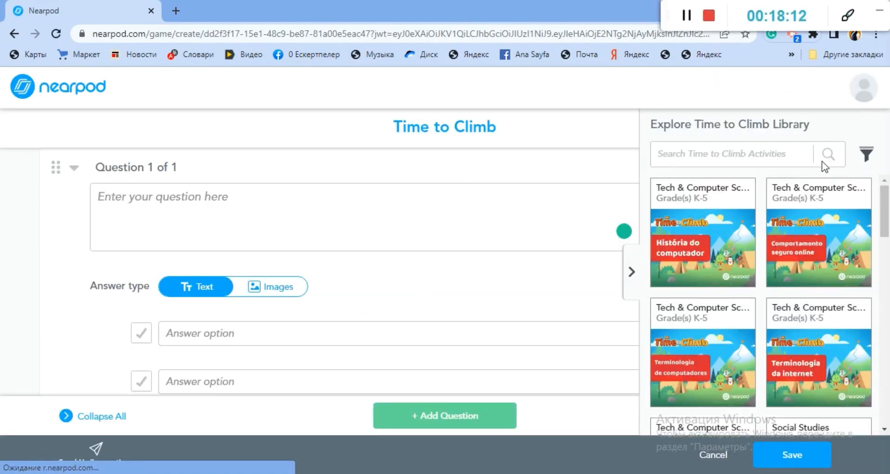
scroll(889, 208, down, 2)
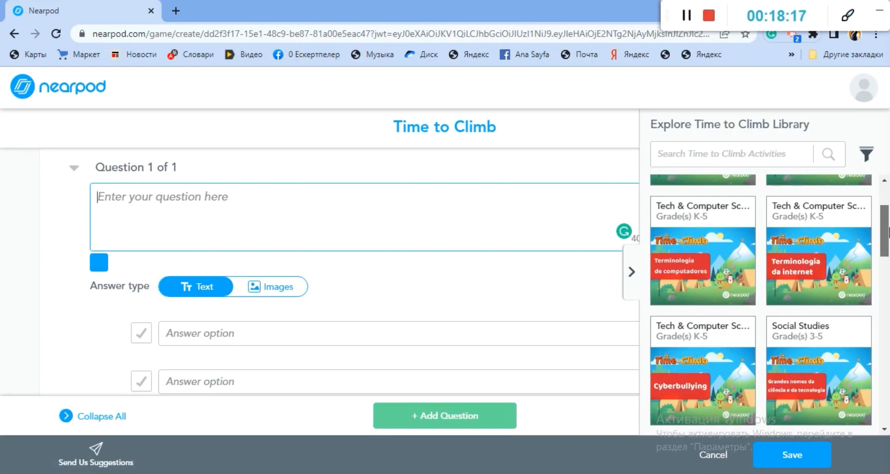
- Hide the Time to Climb library and enter "Where are you from?" as the first question
scroll(888, 232, down, 2)
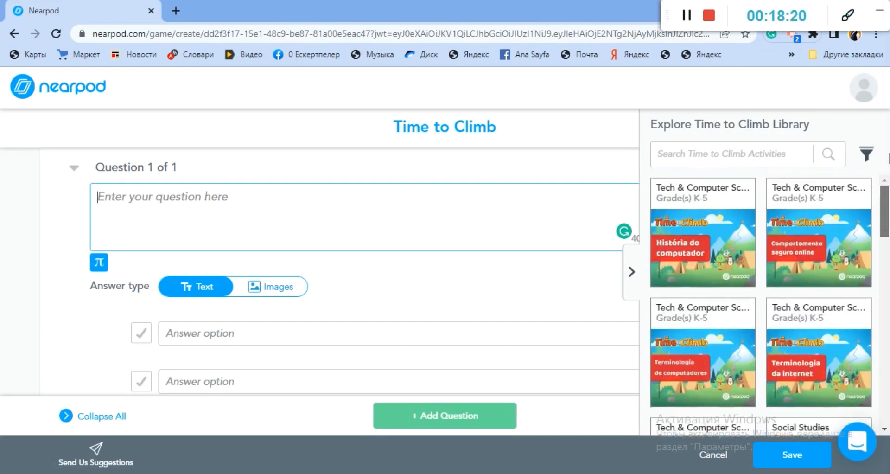
click(630, 271)
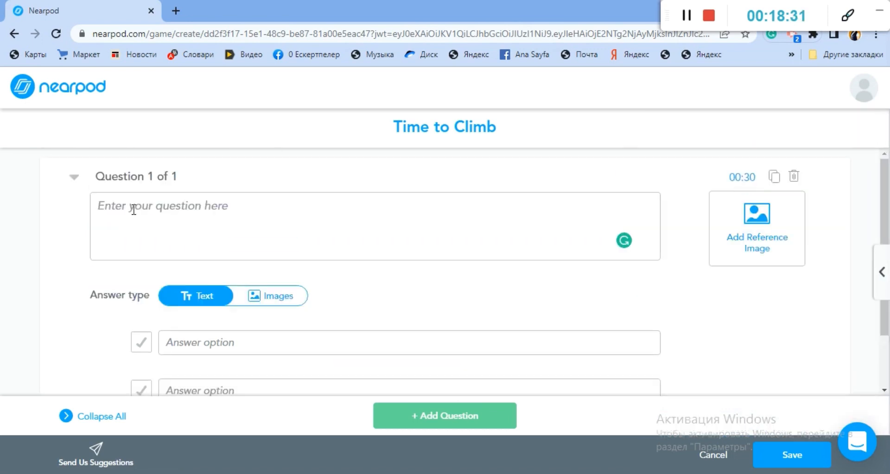
click(133, 209)
text(Where)
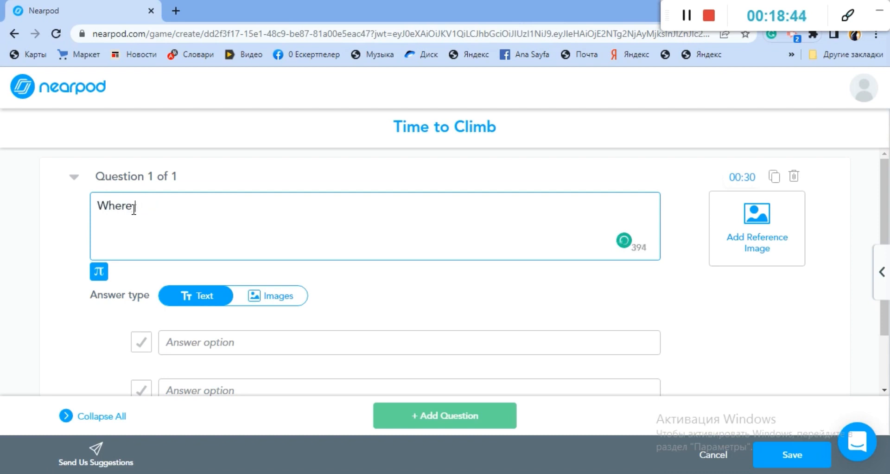
text( are you from?)
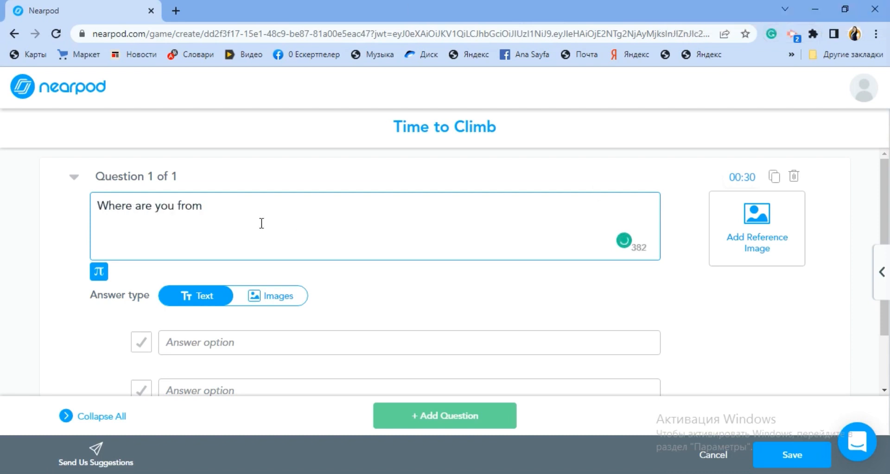
- Give the first question three text answer options: Kazakhstan, USA and Turkey
click(250, 342)
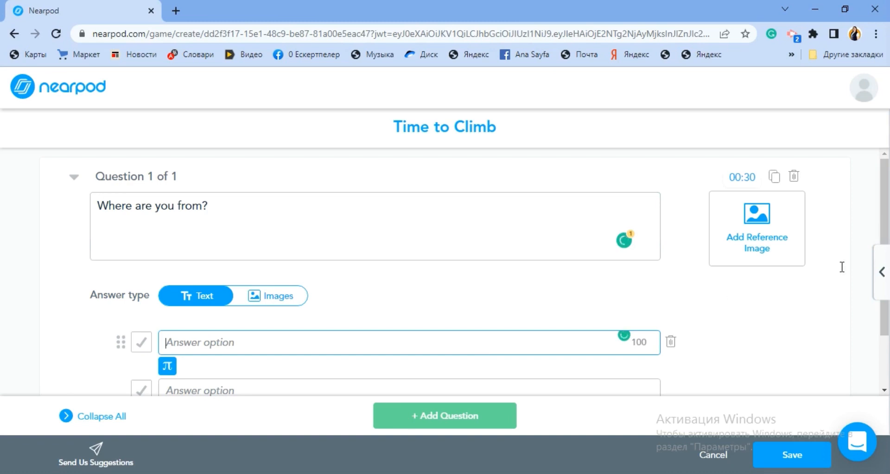
text(Kazakhstan)
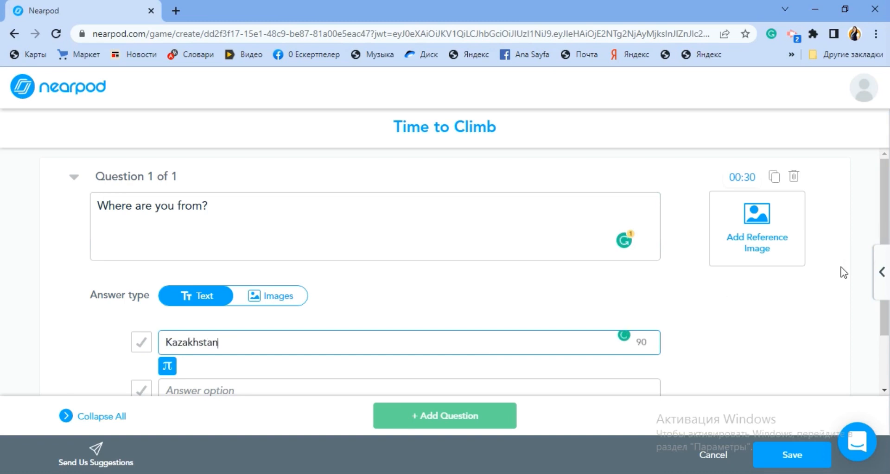
scroll(423, 233, down, 1)
click(308, 329)
text(USA)
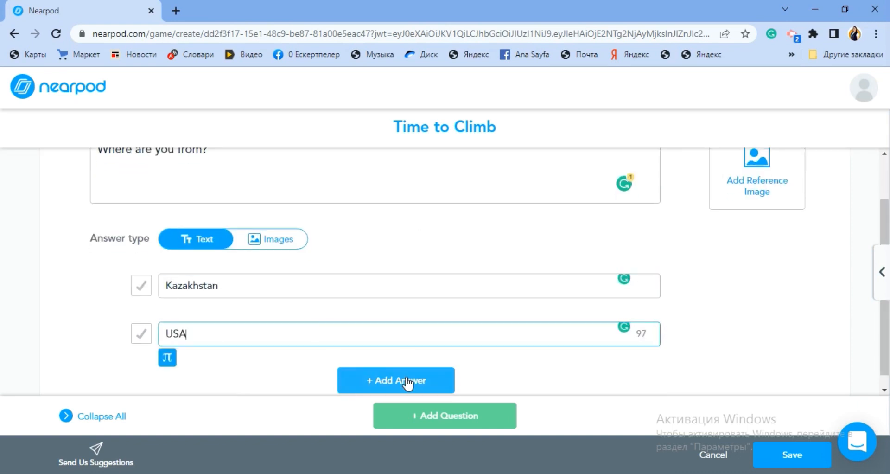
click(407, 378)
text(Turkey)
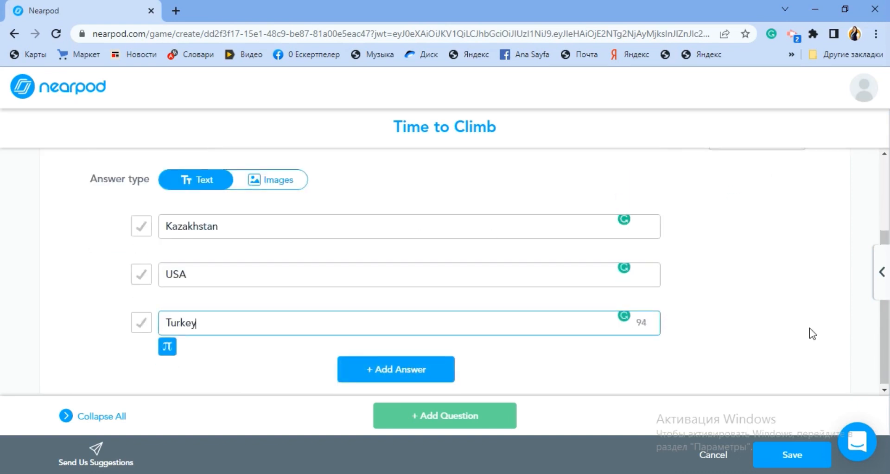
- View the first question's activity timer settings and close them without changing the time
scroll(809, 332, up, 3)
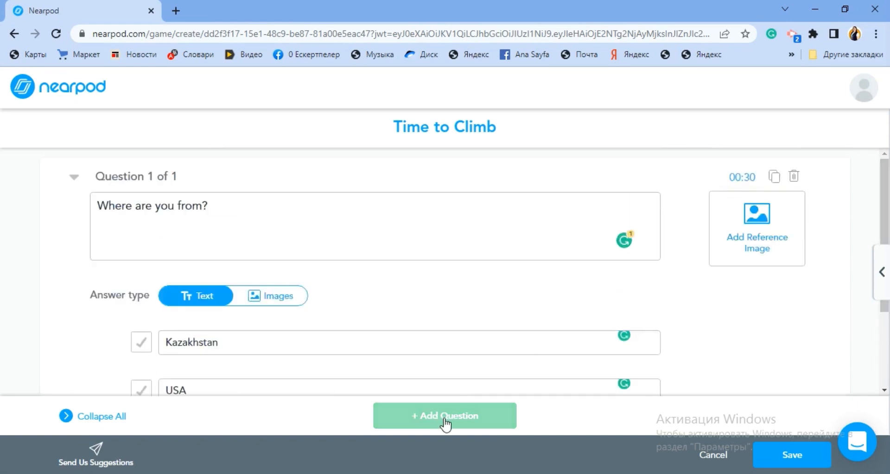
click(743, 178)
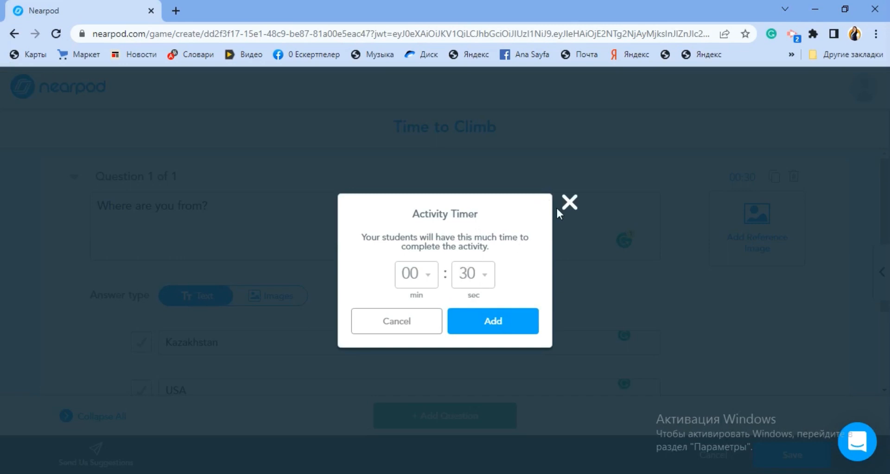
click(569, 202)
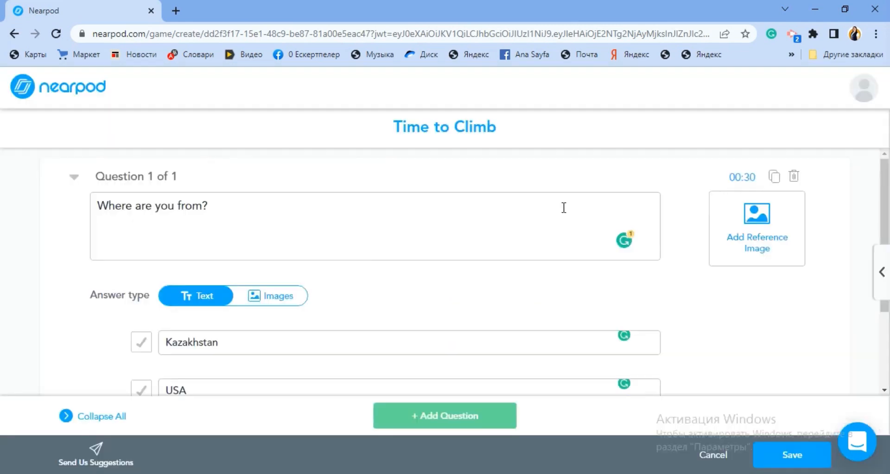
- Add a second question "How old are you?" with the answer options "I'm fine!", "I'm 15" and "My name is"
scroll(888, 301, down, 3)
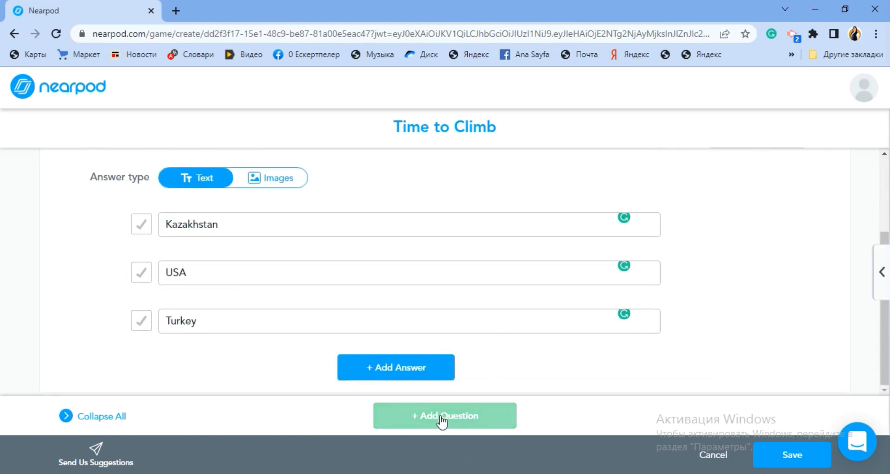
click(425, 414)
text(How old are you?)
click(382, 334)
text(I'm fine!)
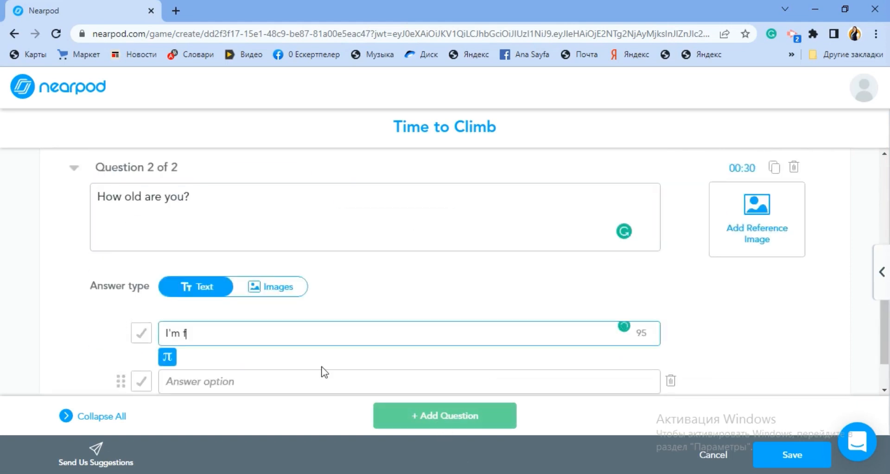
click(310, 379)
text(I'm 15)
scroll(731, 332, down, 2)
click(396, 366)
text(My name is)
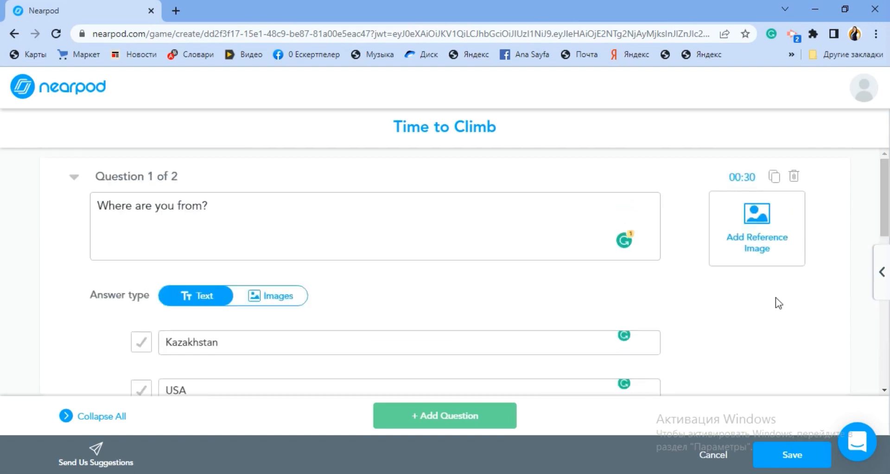
- Mark Kazakhstan as the first question's correct answer and save the Time to Climb quiz as a lesson
click(791, 455)
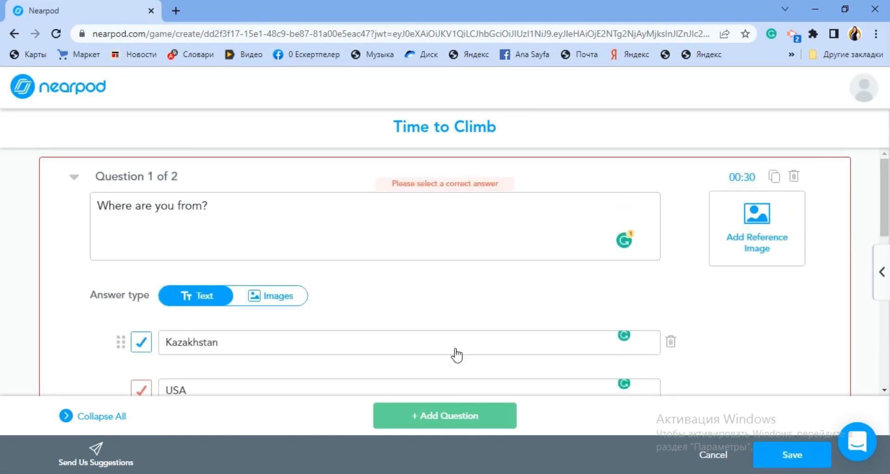
click(700, 458)
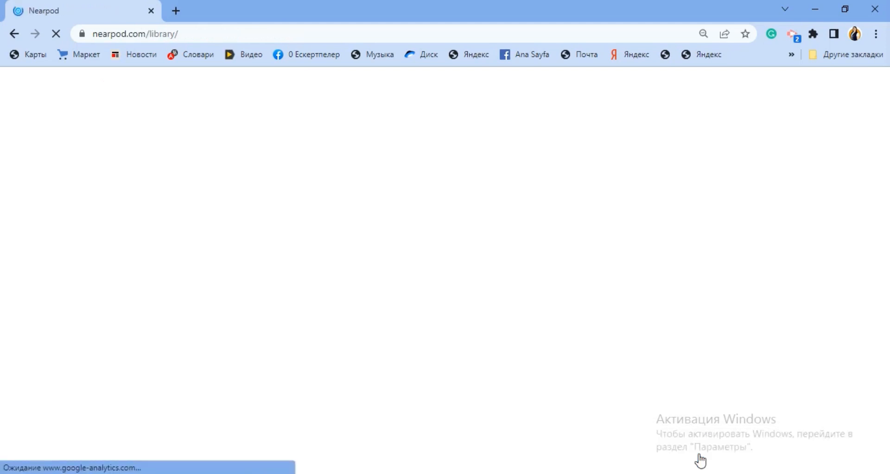
- Launch the Time to Climb lesson in Live Participation, dismiss the join code and choose the beach theme with the lighthouse
mouse_move(359, 253)
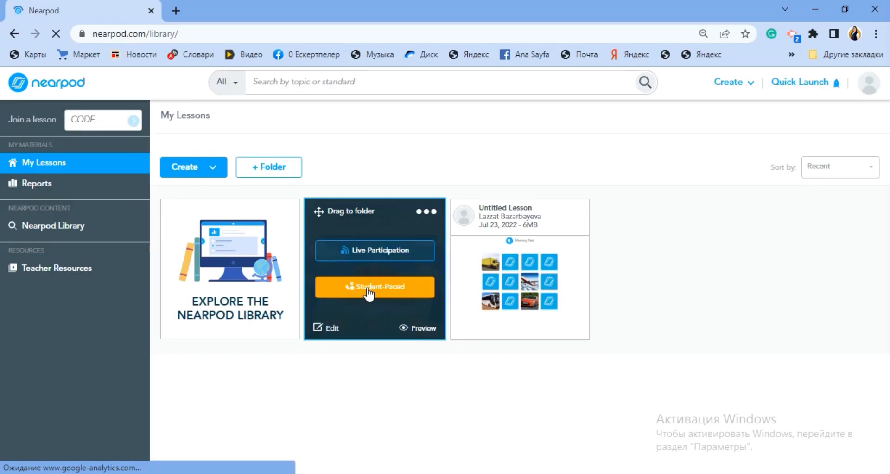
click(384, 258)
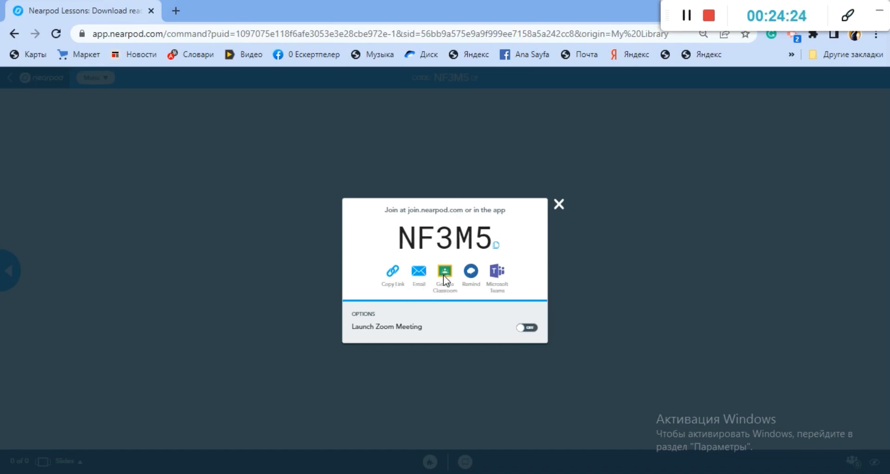
click(558, 205)
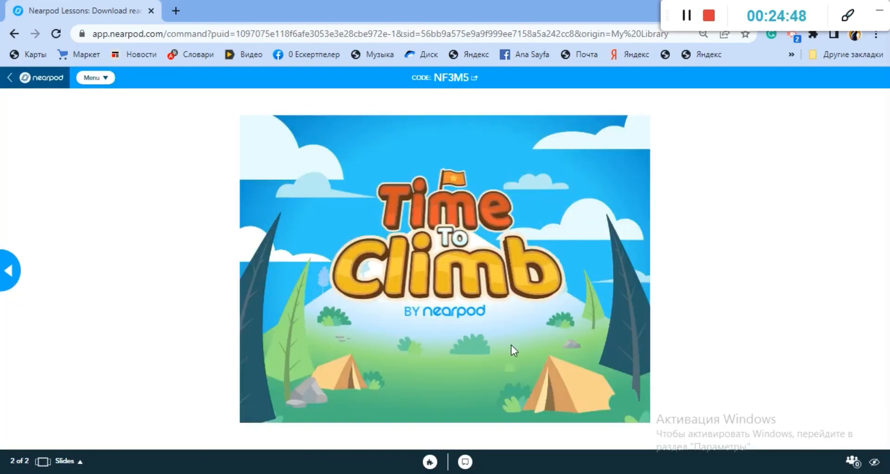
click(451, 263)
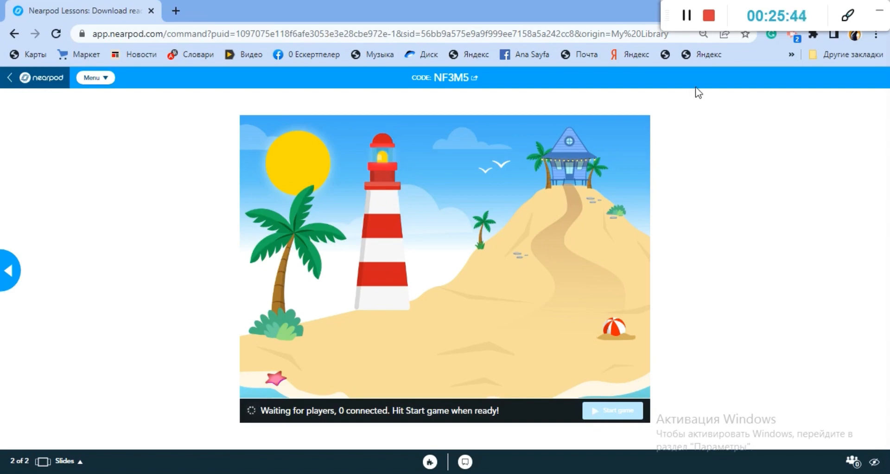
click(697, 16)
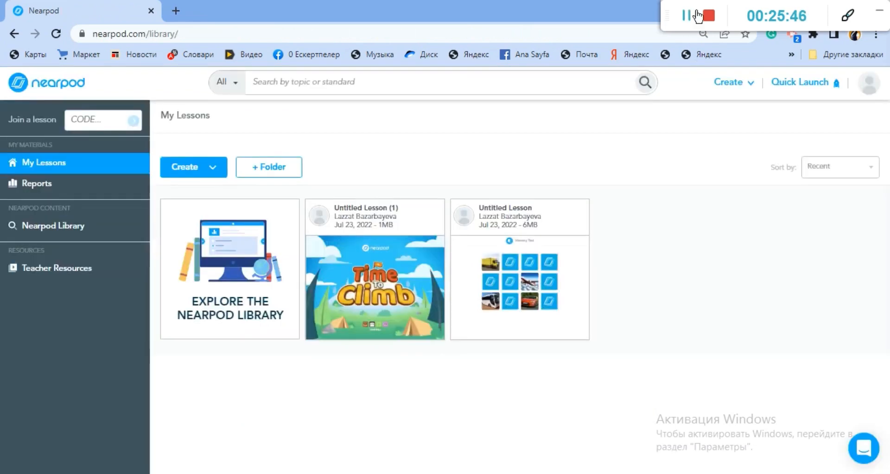
click(880, 14)
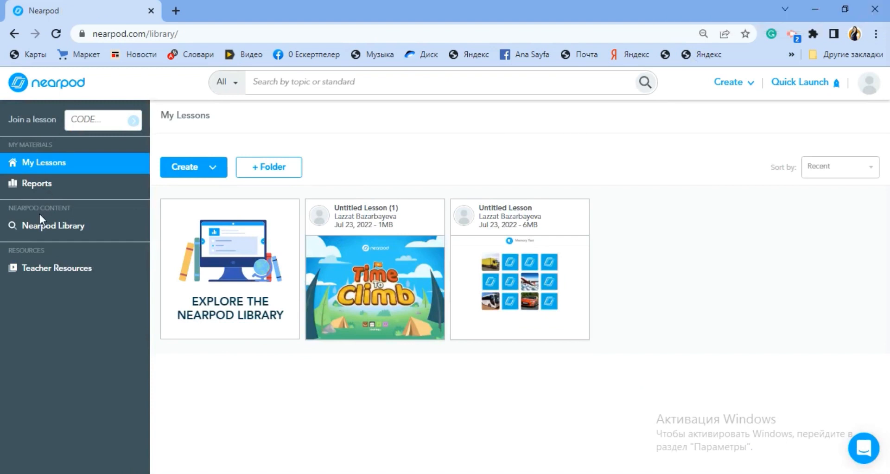
- Browse the featured collections in the Nearpod Library, opening Back to School and previewing its Social Studies collection
click(44, 227)
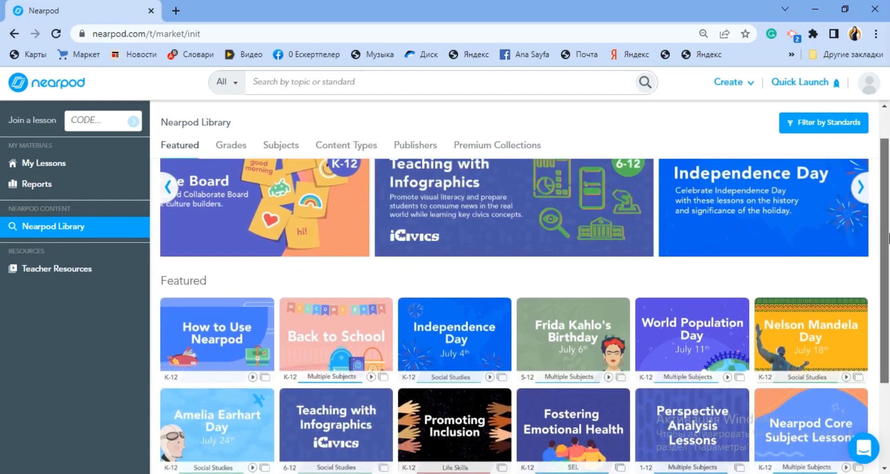
drag(888, 194, 889, 308)
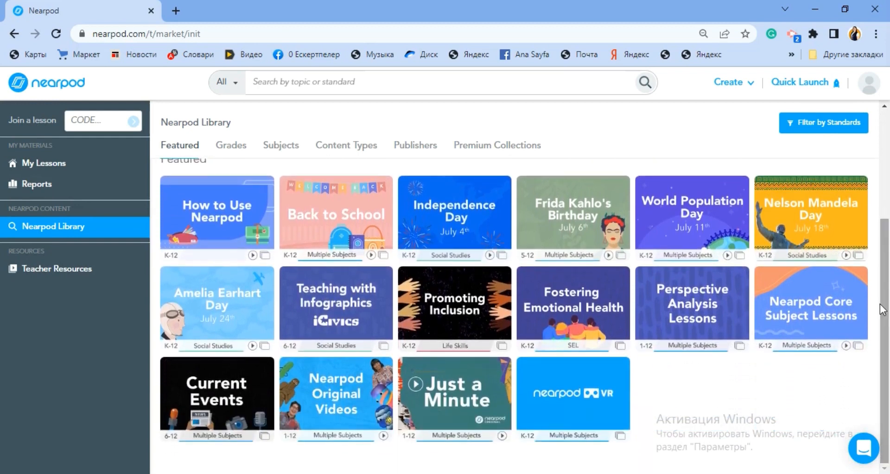
click(336, 213)
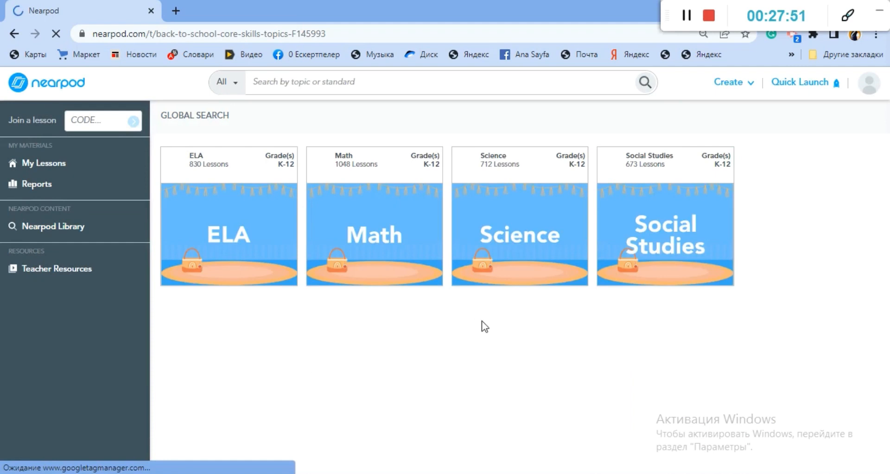
mouse_move(650, 256)
mouse_move(222, 214)
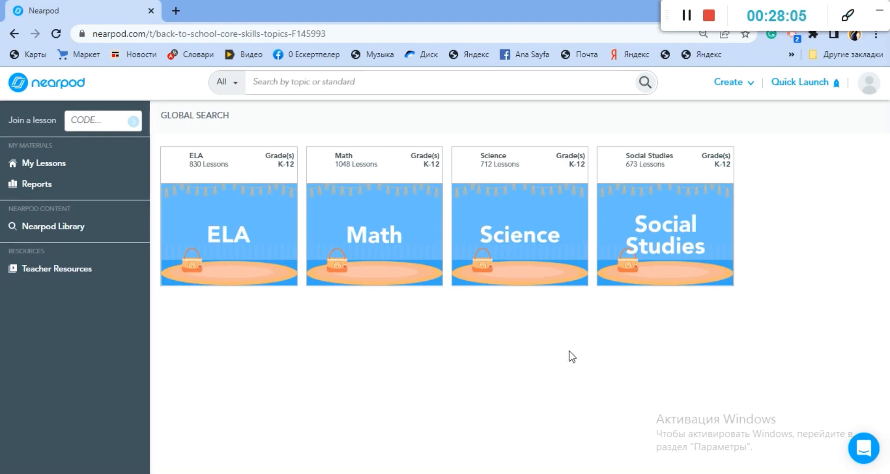
mouse_move(680, 226)
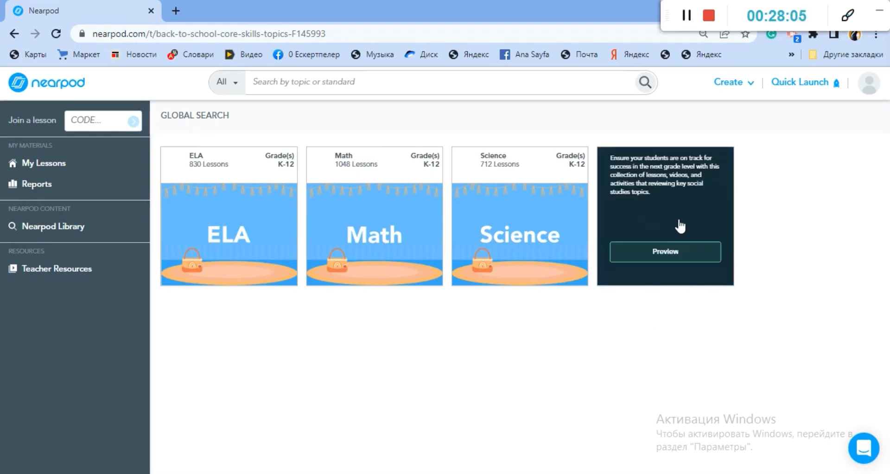
click(666, 252)
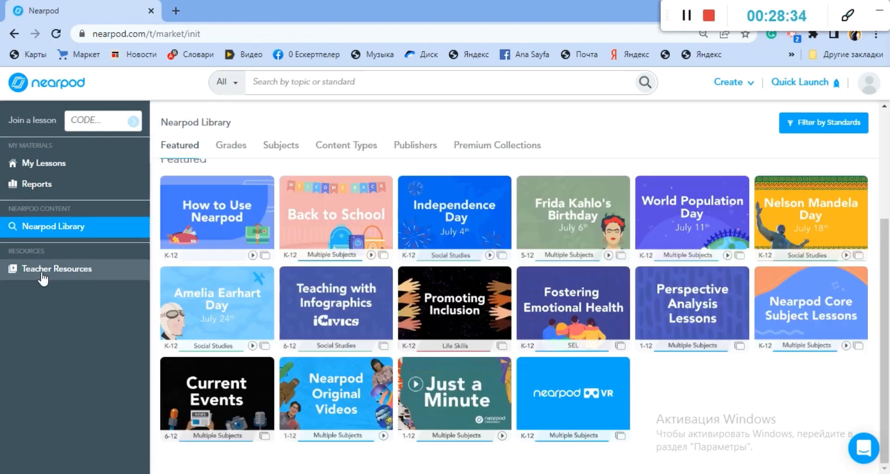
- Look through the Teacher Resources page on live webinars and how-to videos, and return to the Nearpod Library
click(42, 271)
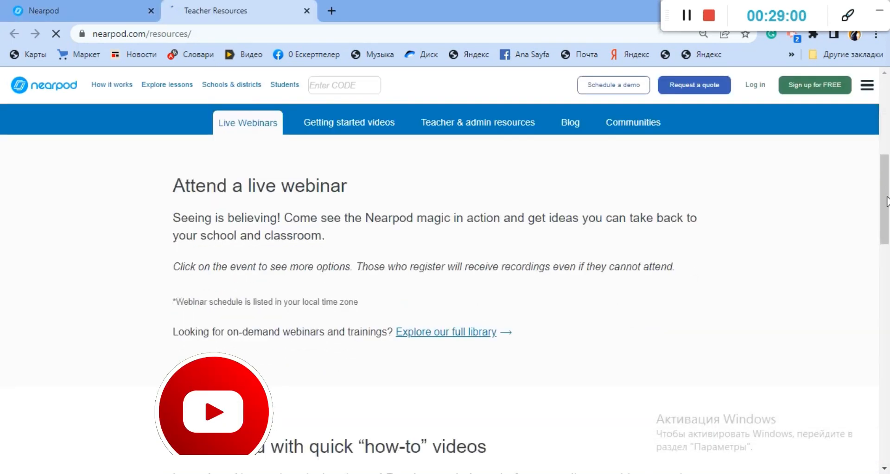
scroll(886, 207, down, 1)
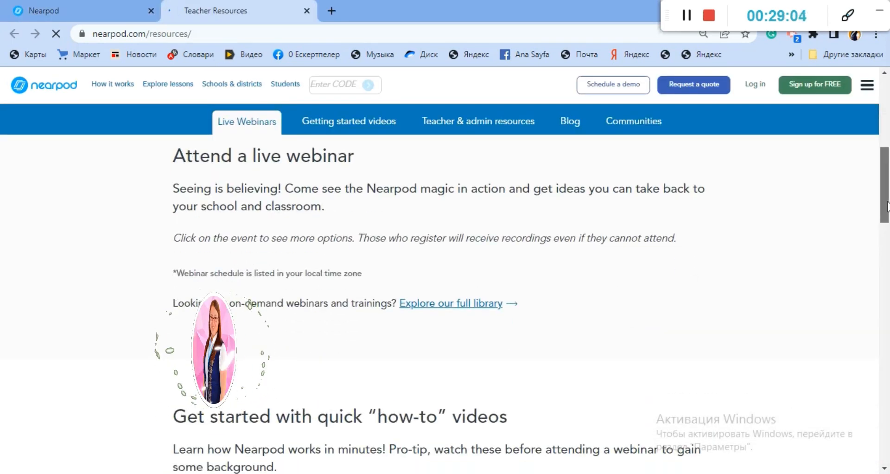
drag(888, 206, 888, 137)
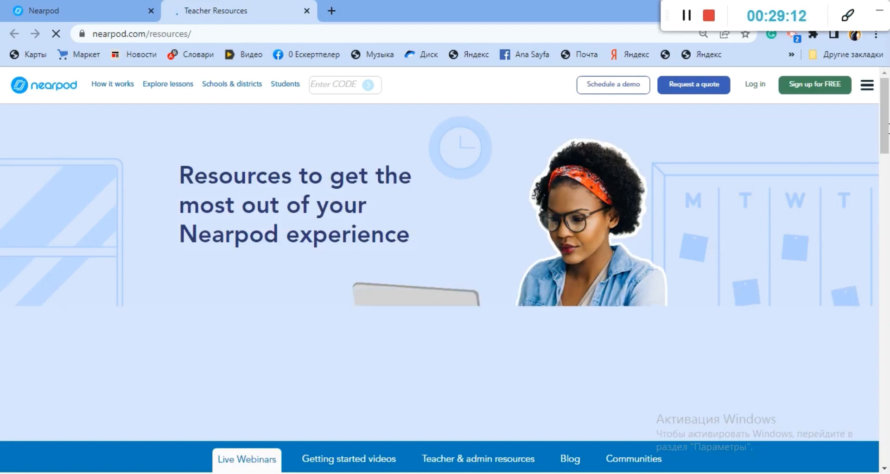
drag(888, 129, 888, 159)
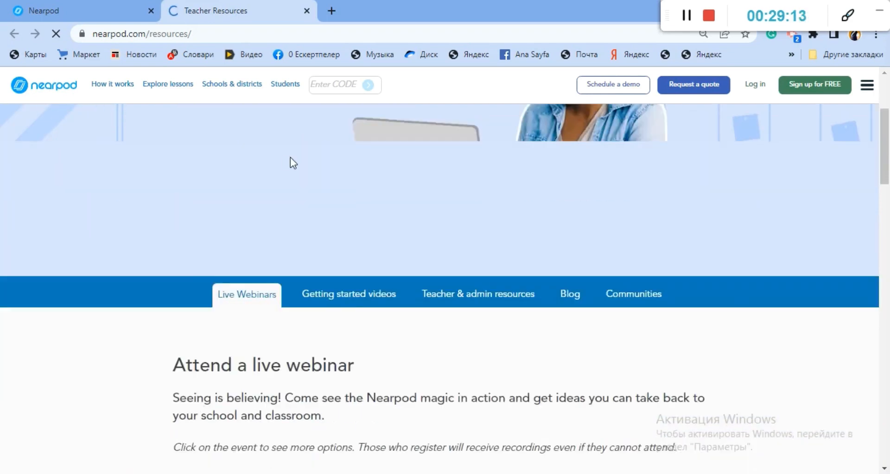
click(110, 6)
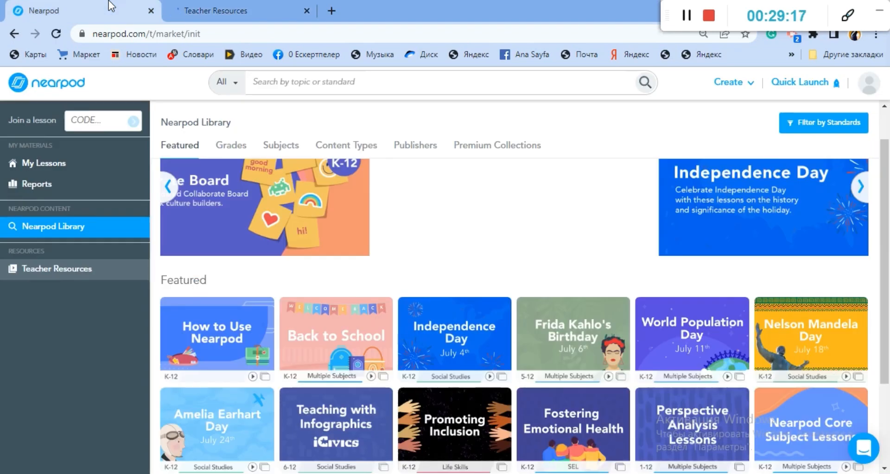